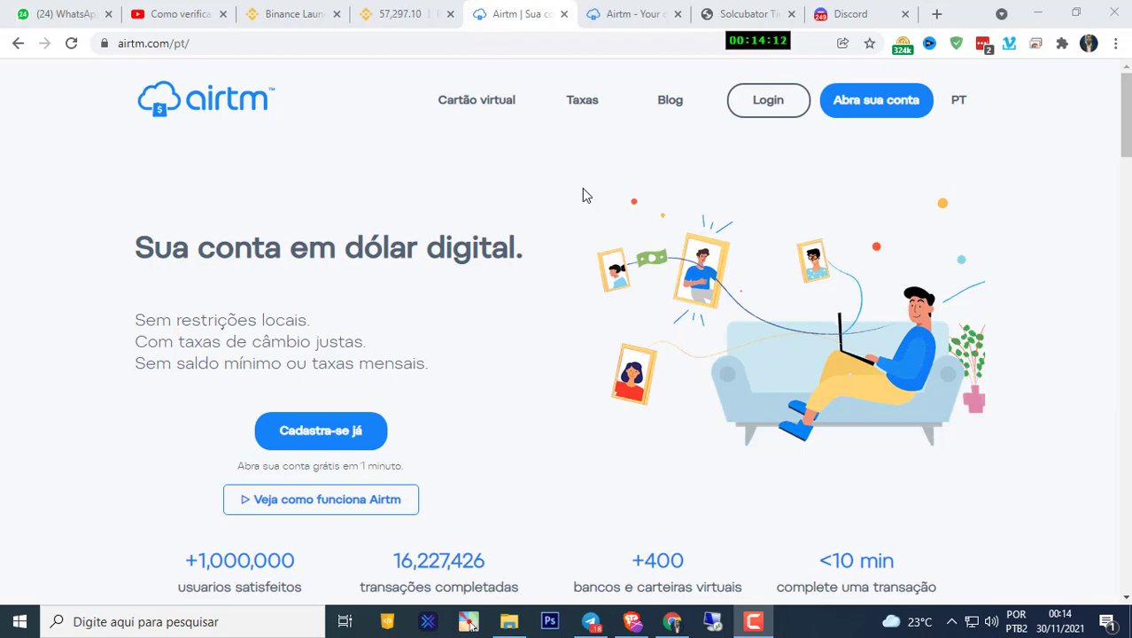
Set the country of residence to Brasil for an individual account on the Airtm sign-up form.
scroll(379, 296, down, 1)
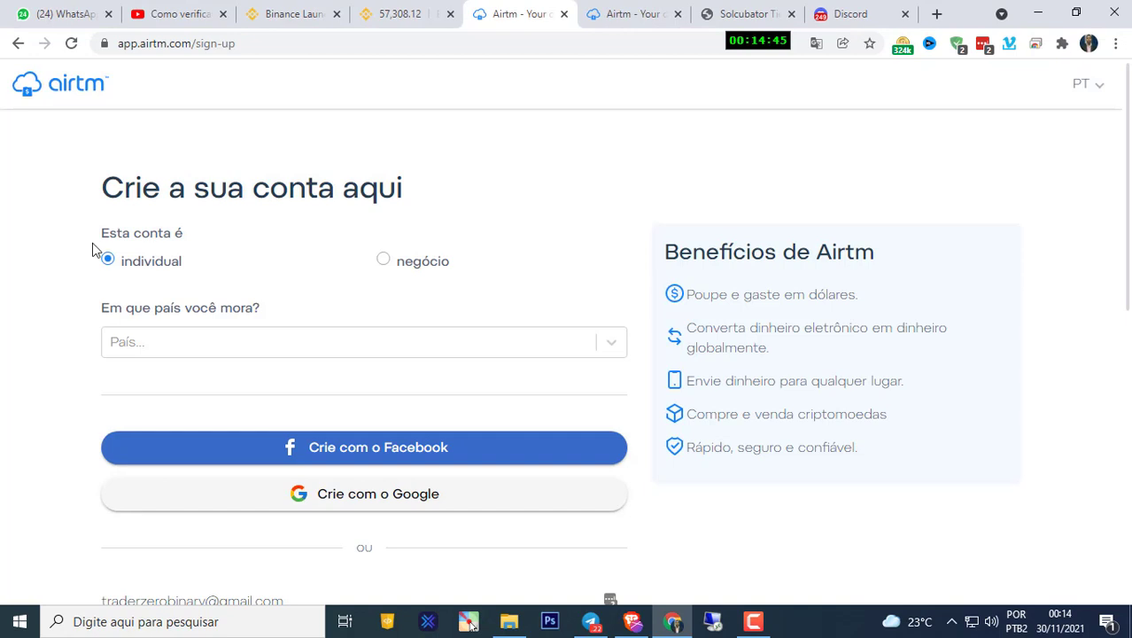
drag(94, 237, 154, 270)
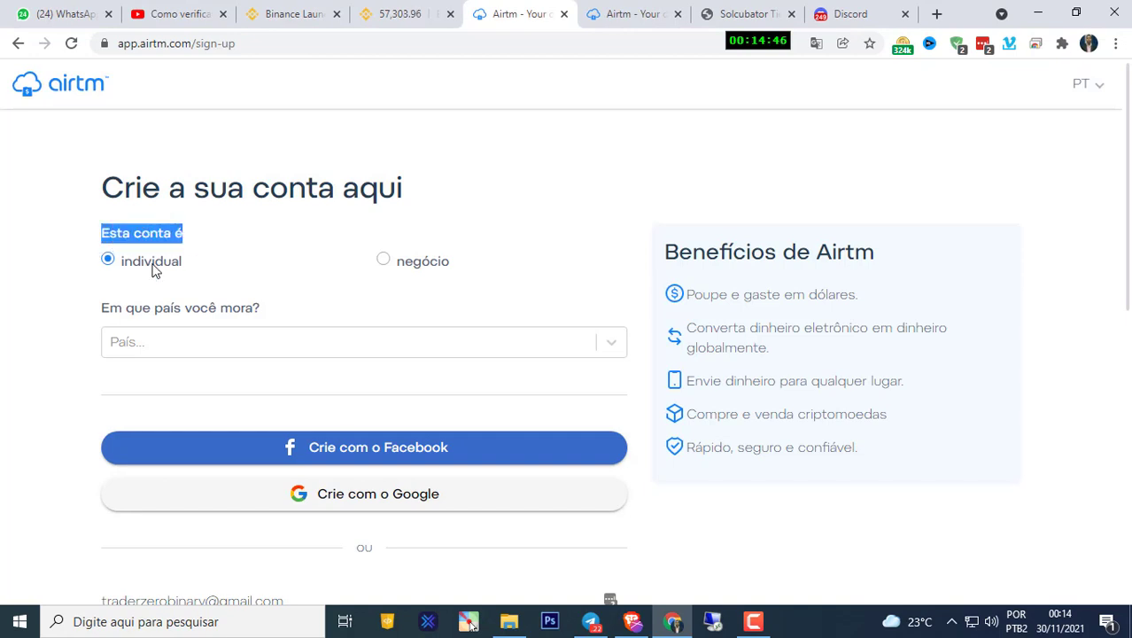
click(183, 276)
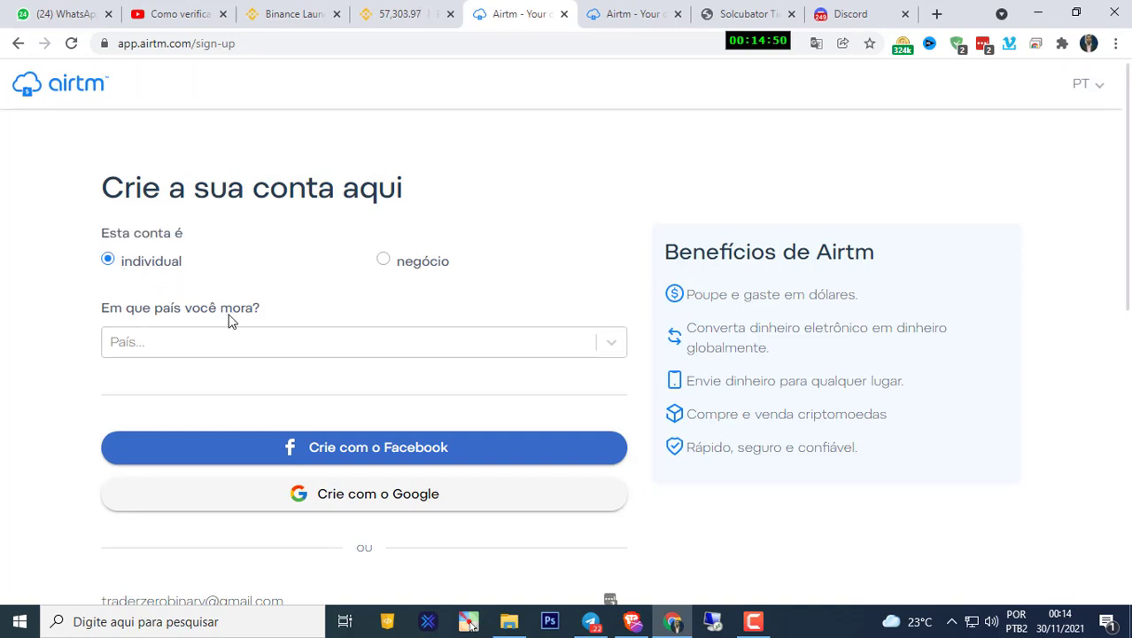
click(196, 347)
text(bra)
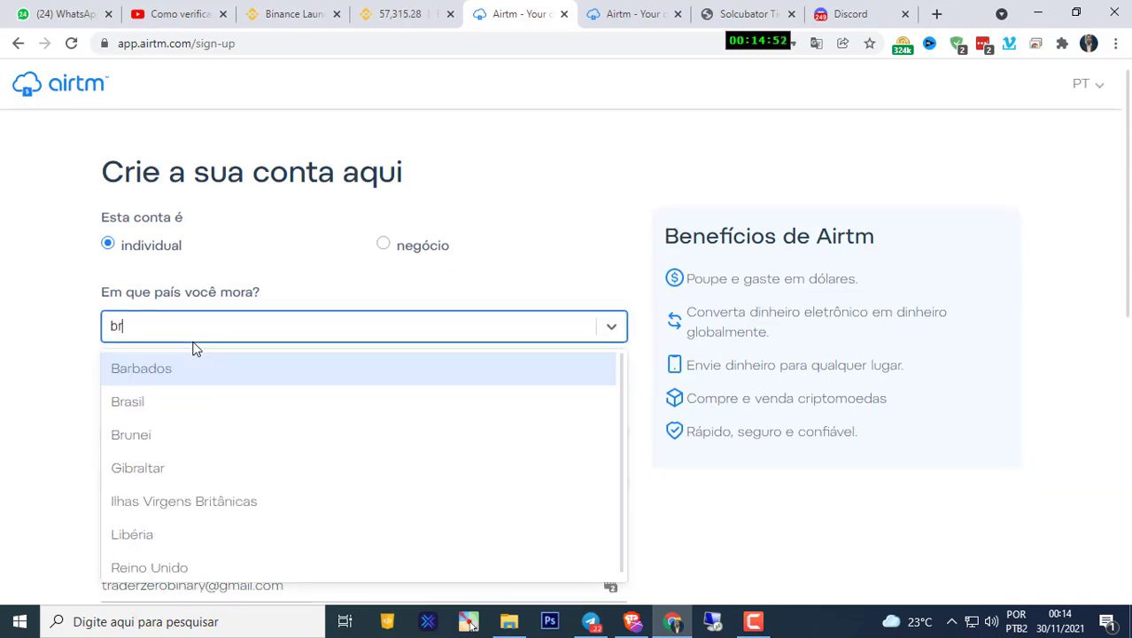
click(148, 373)
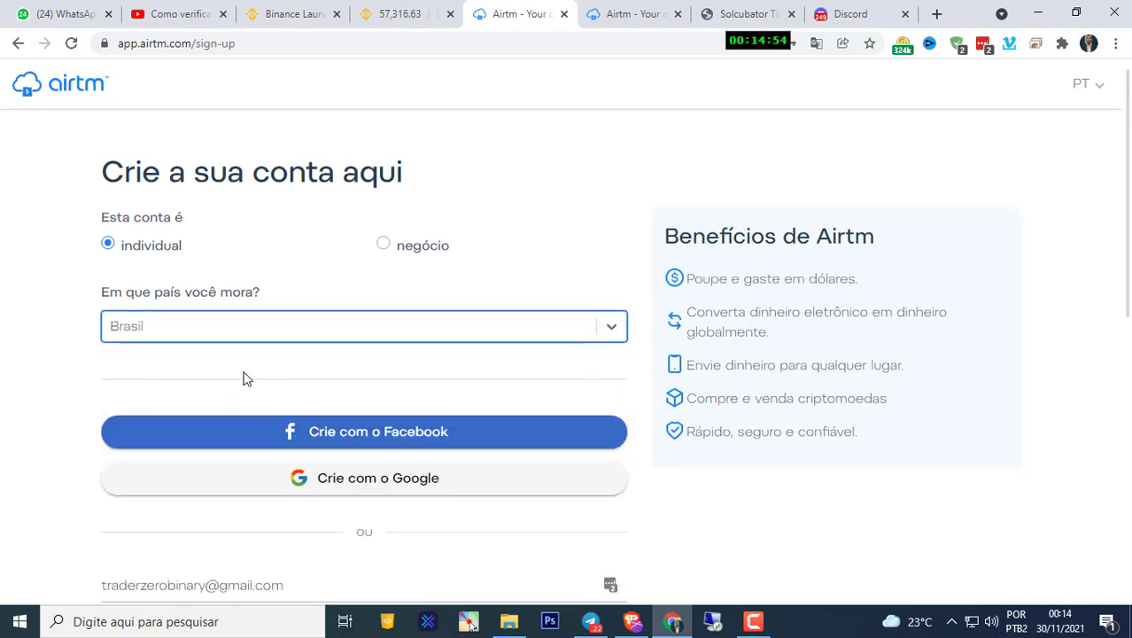
click(308, 376)
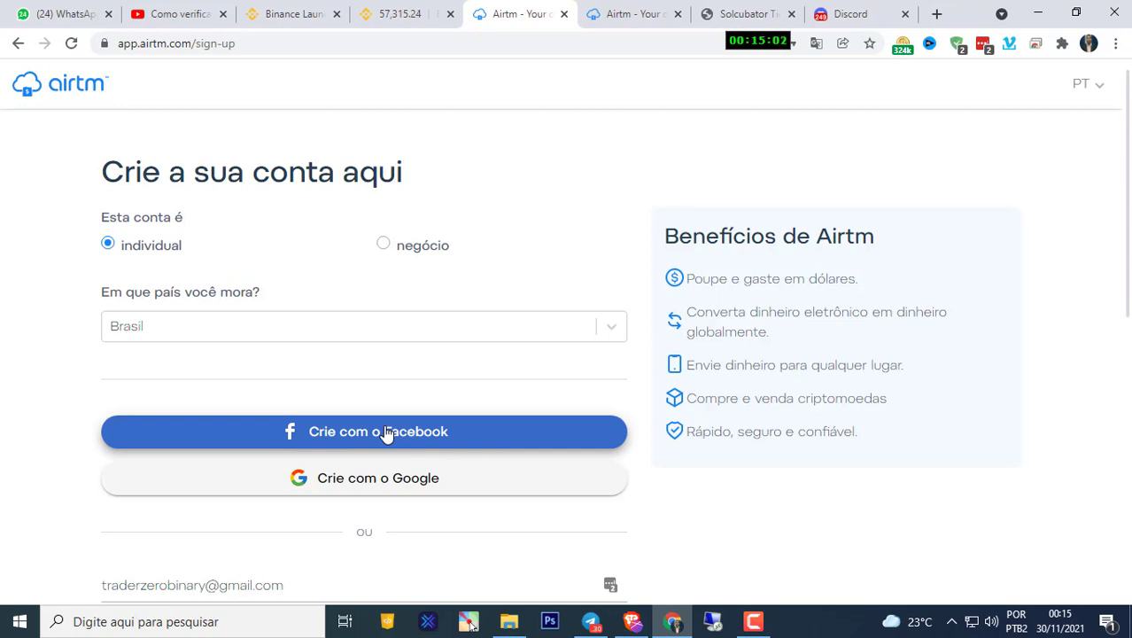
Go through the remaining e-mail, password and name fields of the sign-up form and complete the "Não sou um robô" check.
scroll(349, 386, down, 3)
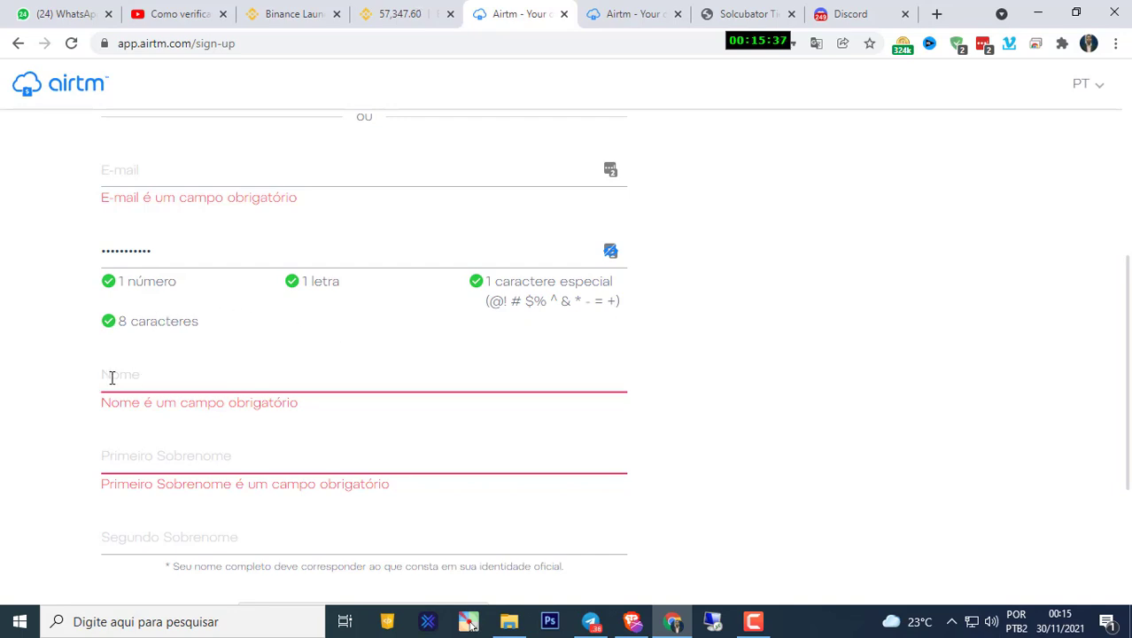
scroll(111, 372, down, 1)
scroll(159, 297, down, 1)
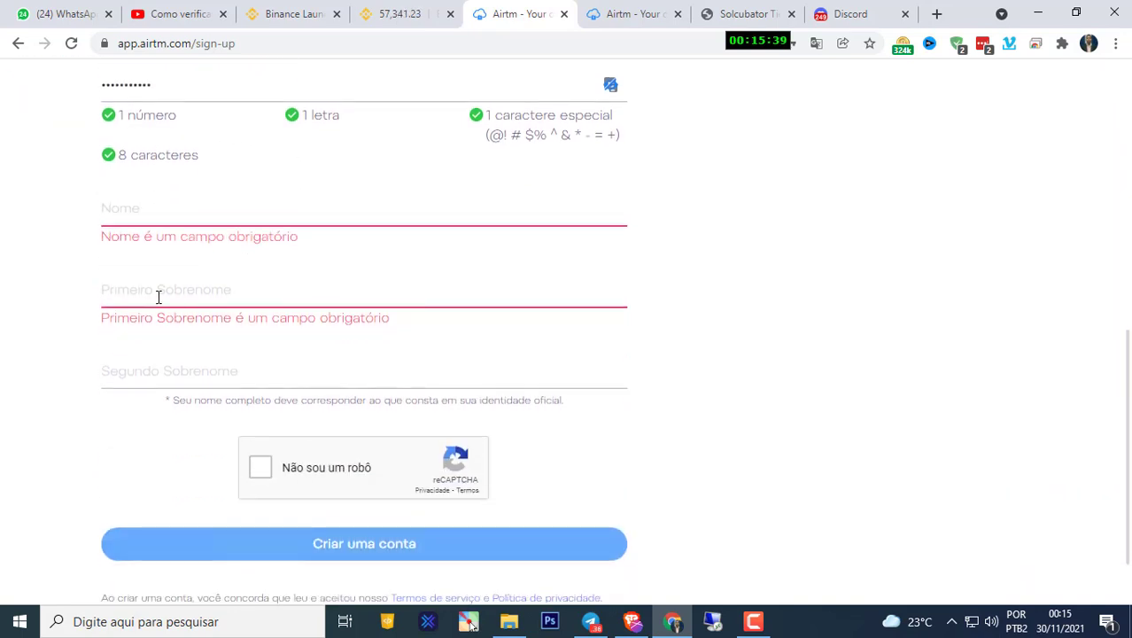
scroll(212, 293, down, 1)
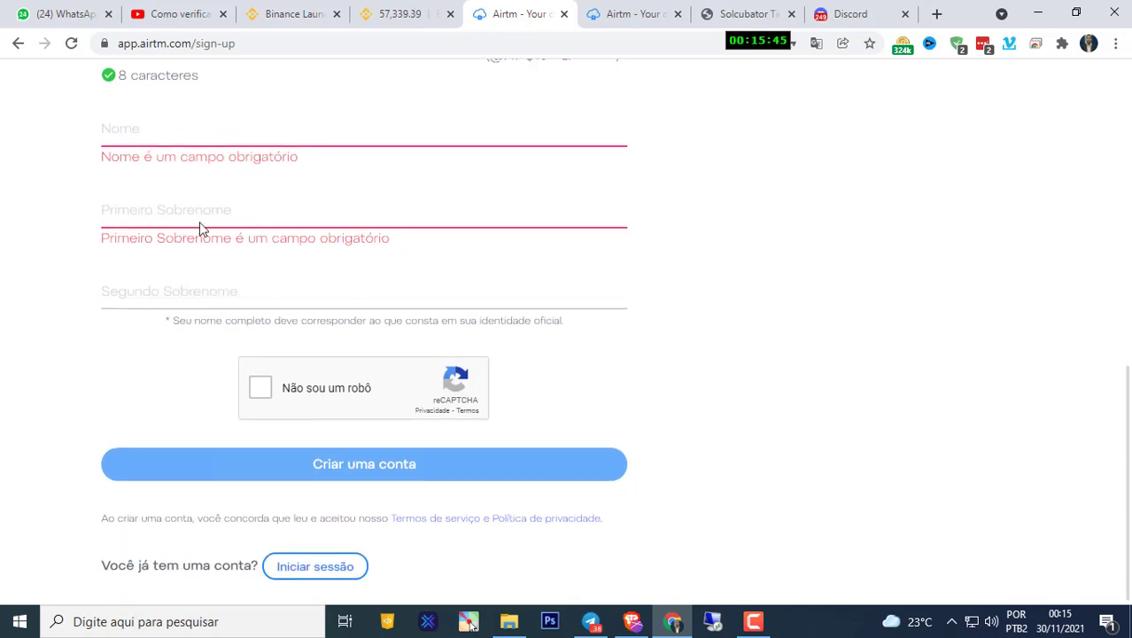
click(264, 394)
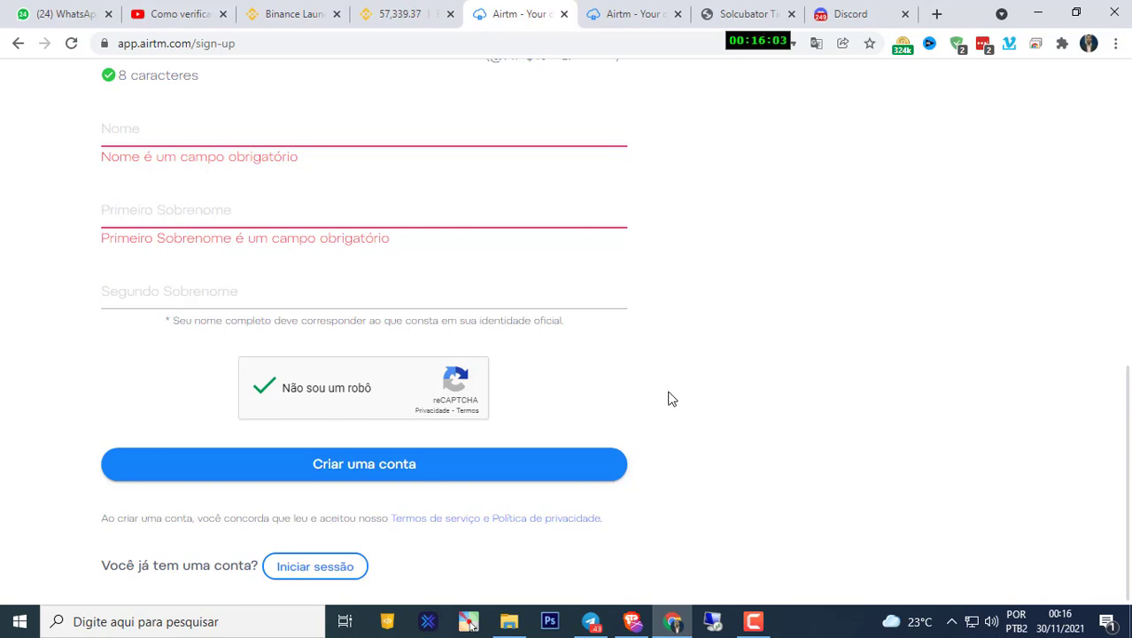
Switch to the Airtm login page and sign in to the existing account with the prefilled e-mail and password.
scroll(670, 394, up, 10)
key(ctrl+Tab)
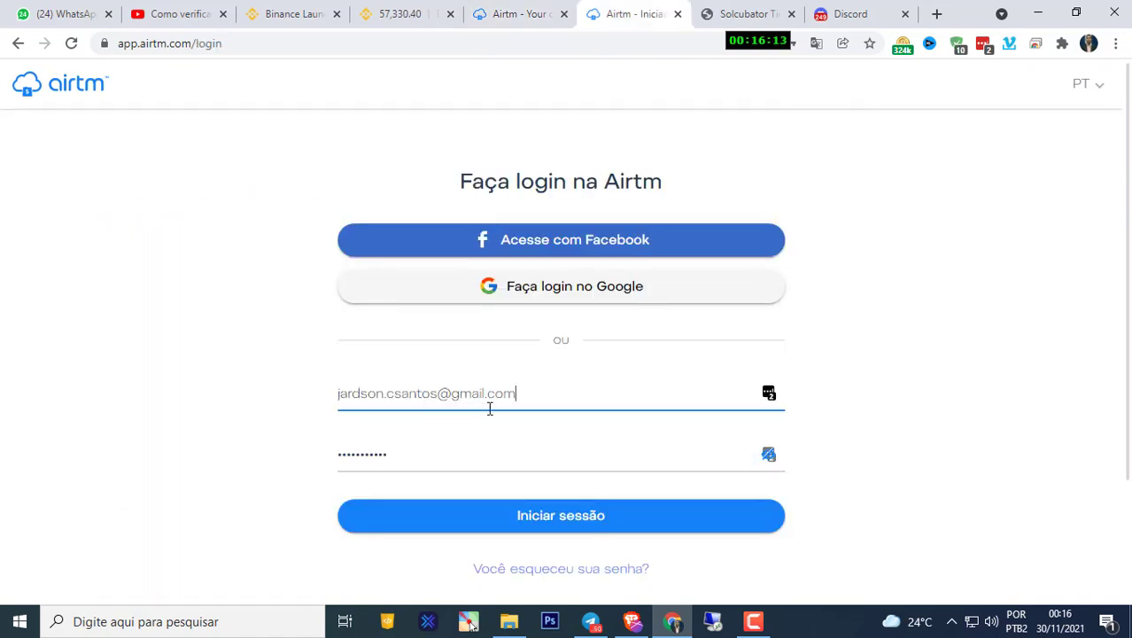
click(527, 400)
click(564, 524)
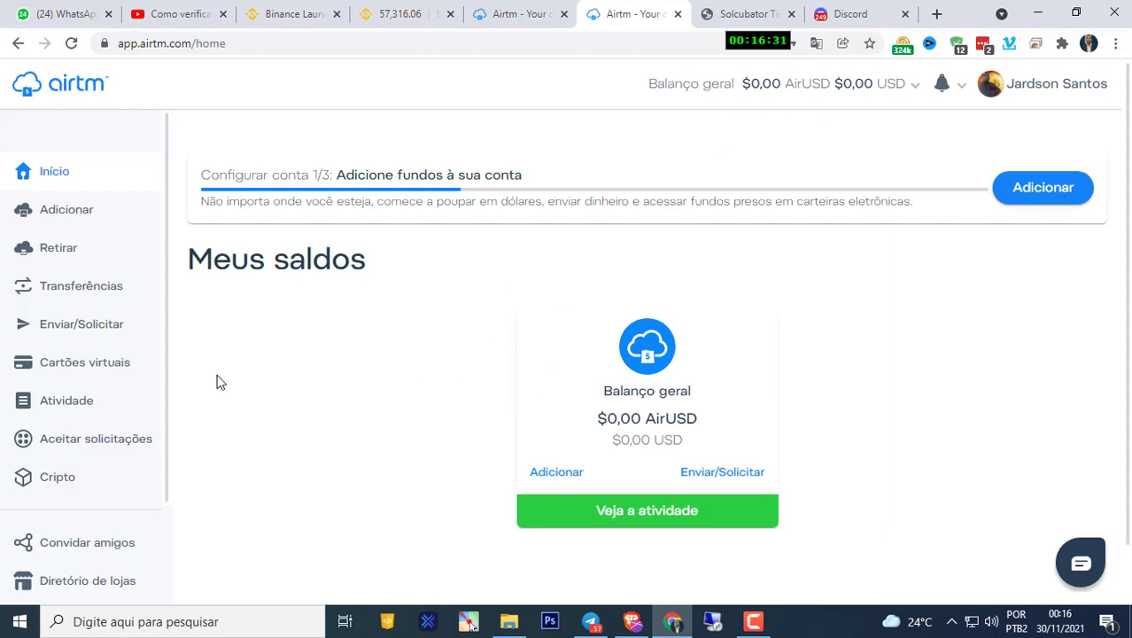
Open the Verificação section of the account settings and read the account's verification status.
scroll(60, 279, down, 2)
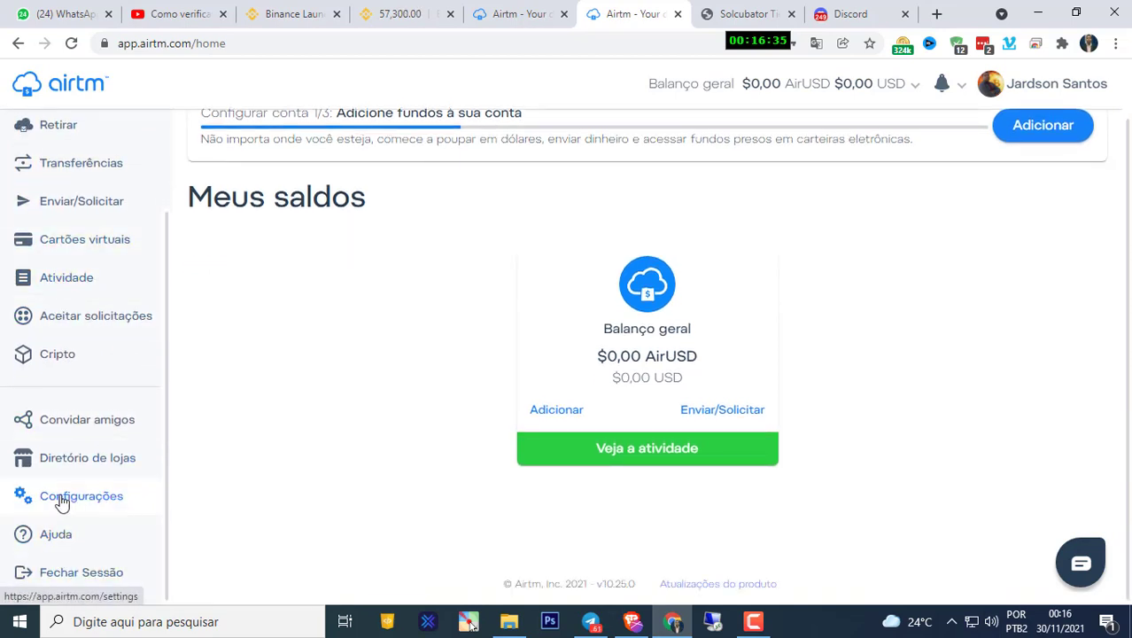
click(1062, 85)
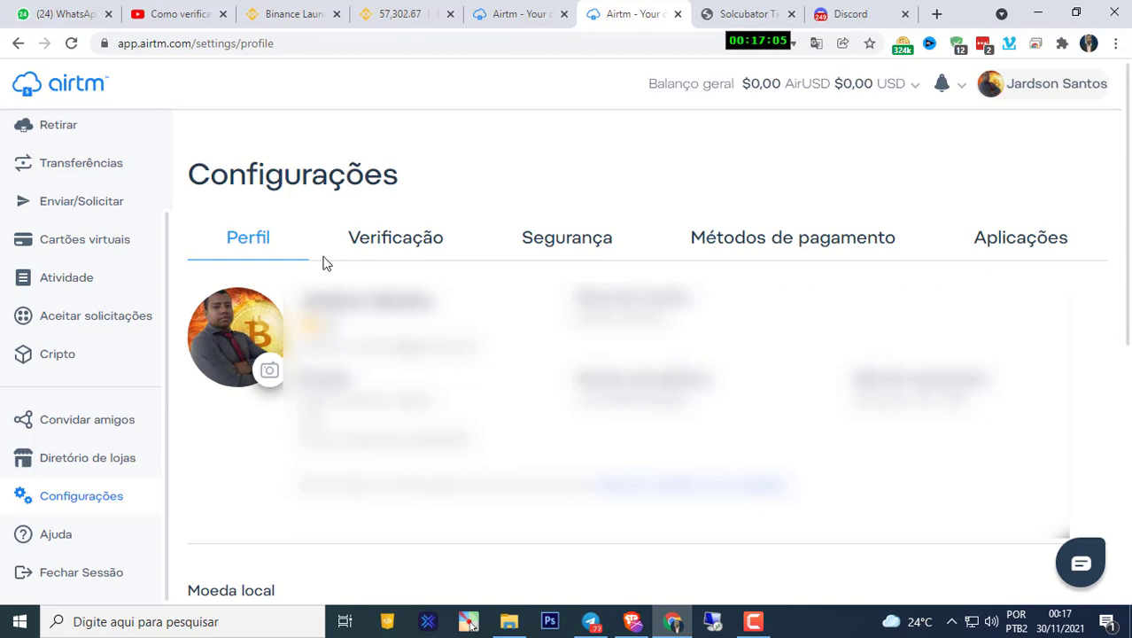
click(396, 238)
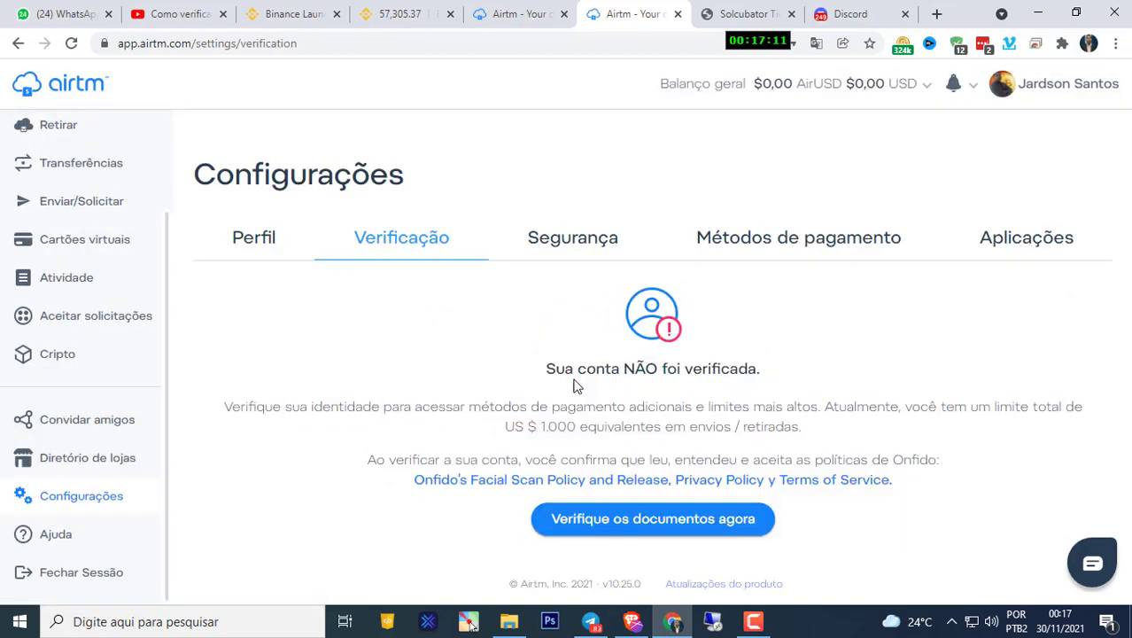
drag(545, 370, 762, 371)
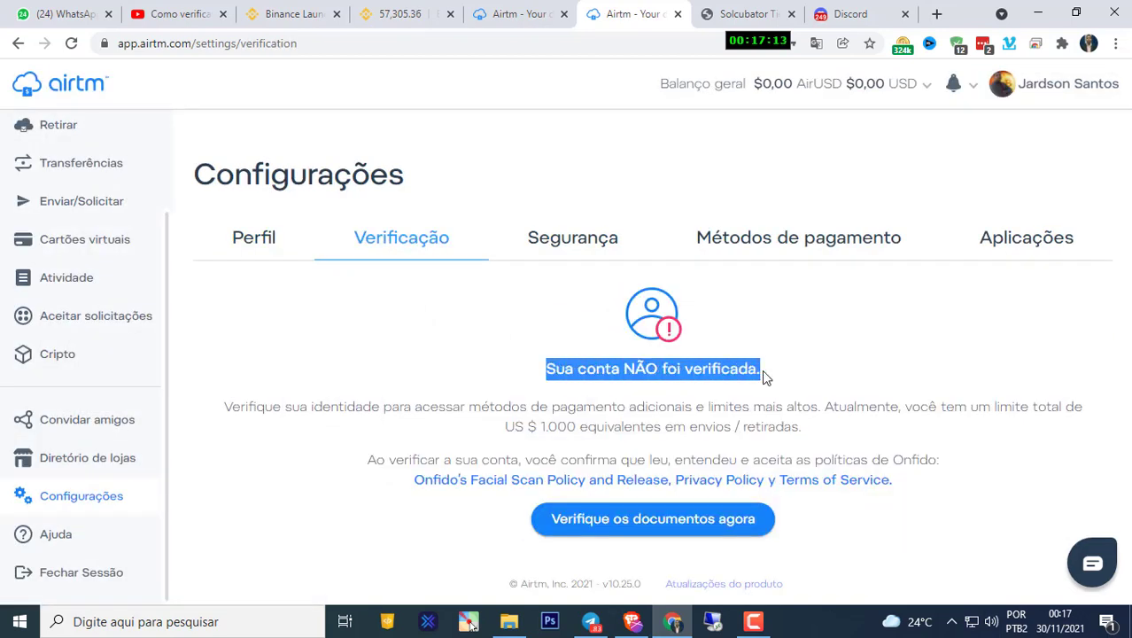
click(761, 370)
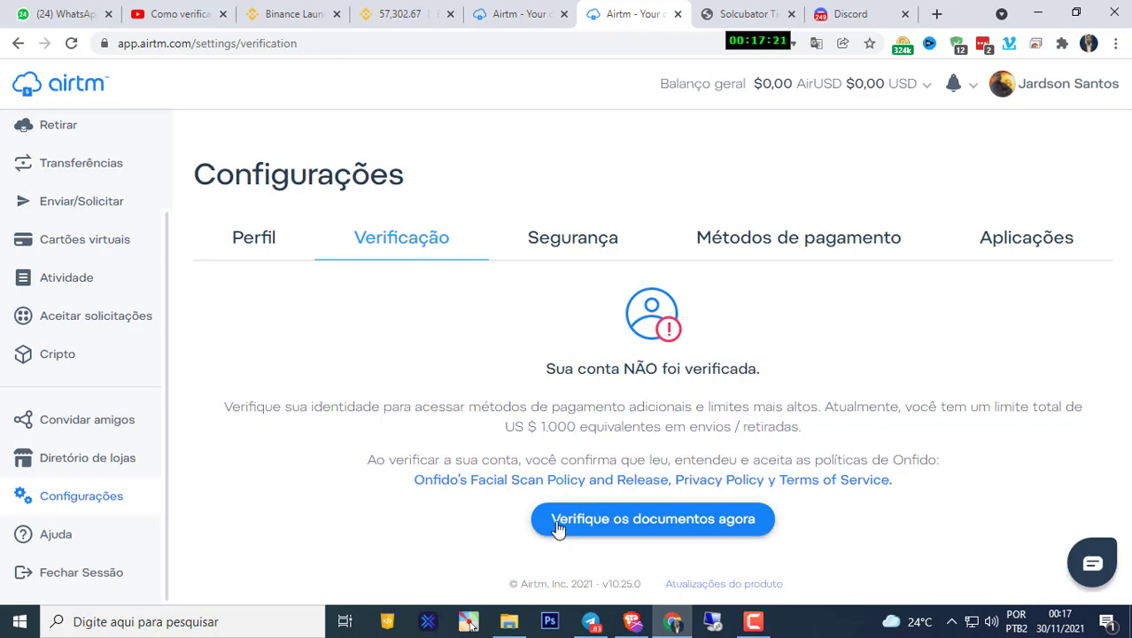
Start the identity verification with Driver's License as document type, acknowledge the reminder and submit the document photo.
click(683, 529)
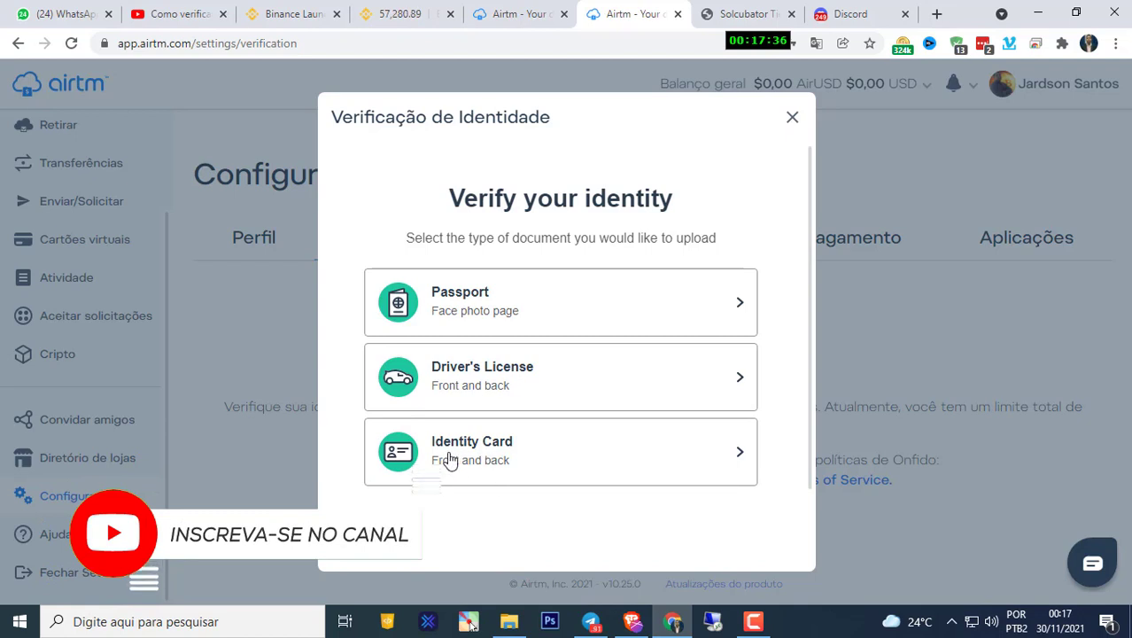
click(483, 377)
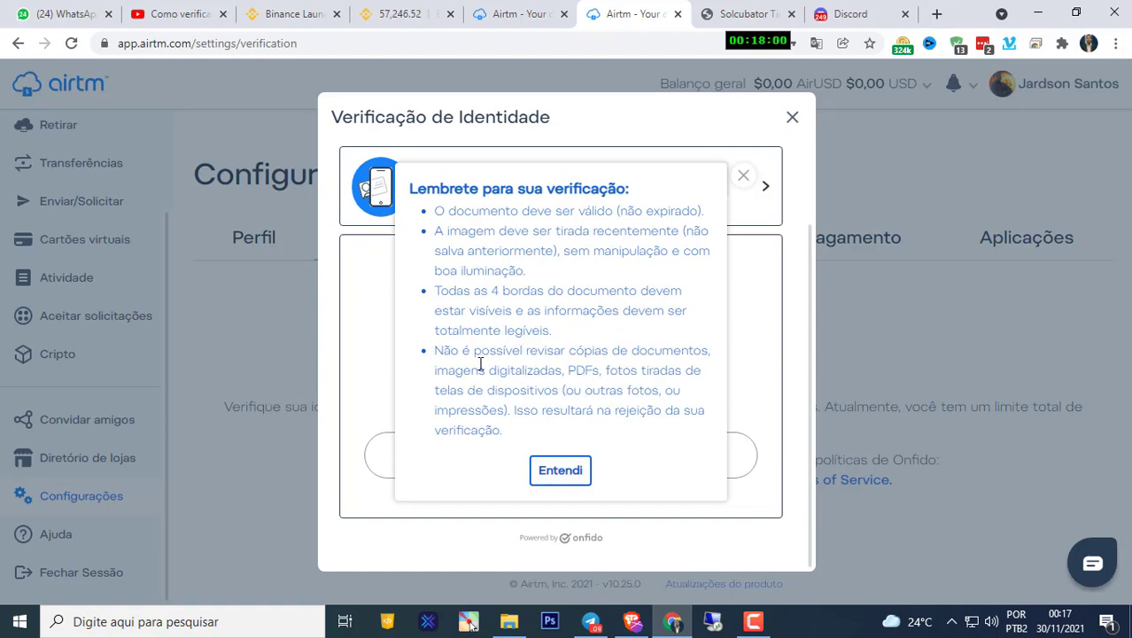
click(567, 474)
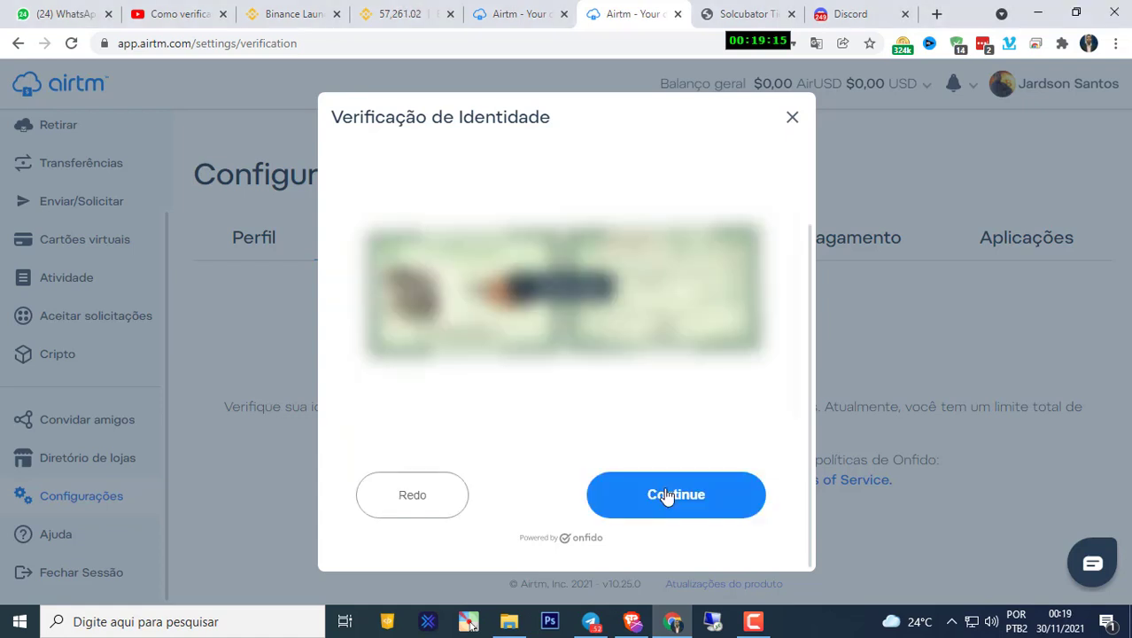
click(666, 497)
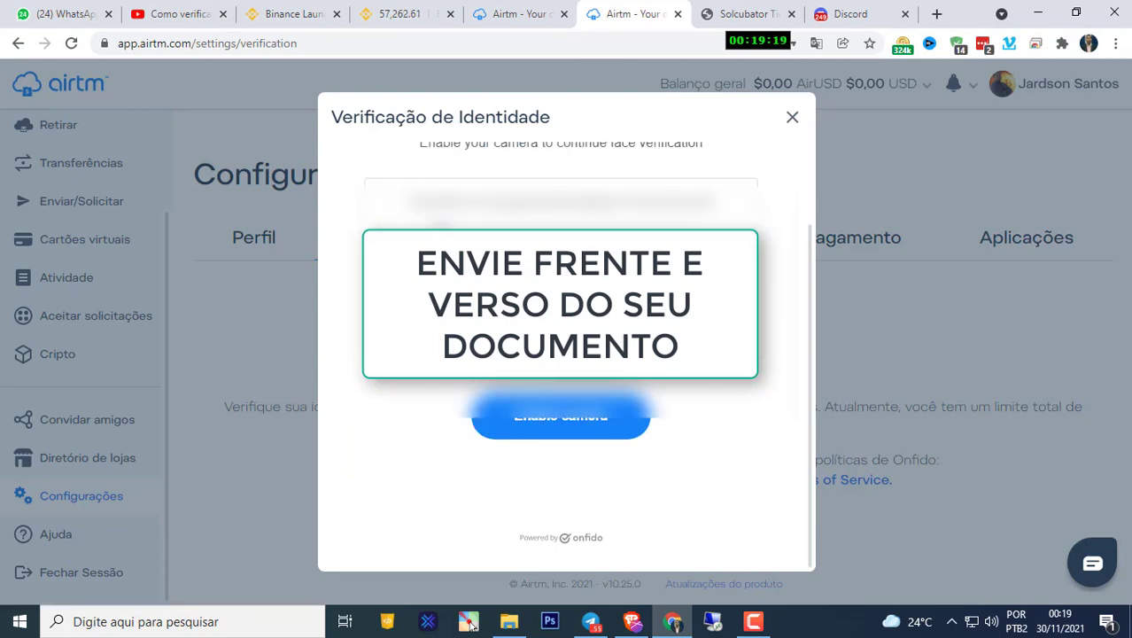
Enable the camera for face verification, allow app.airtm.com to use it and submit the selfie.
drag(408, 202, 718, 212)
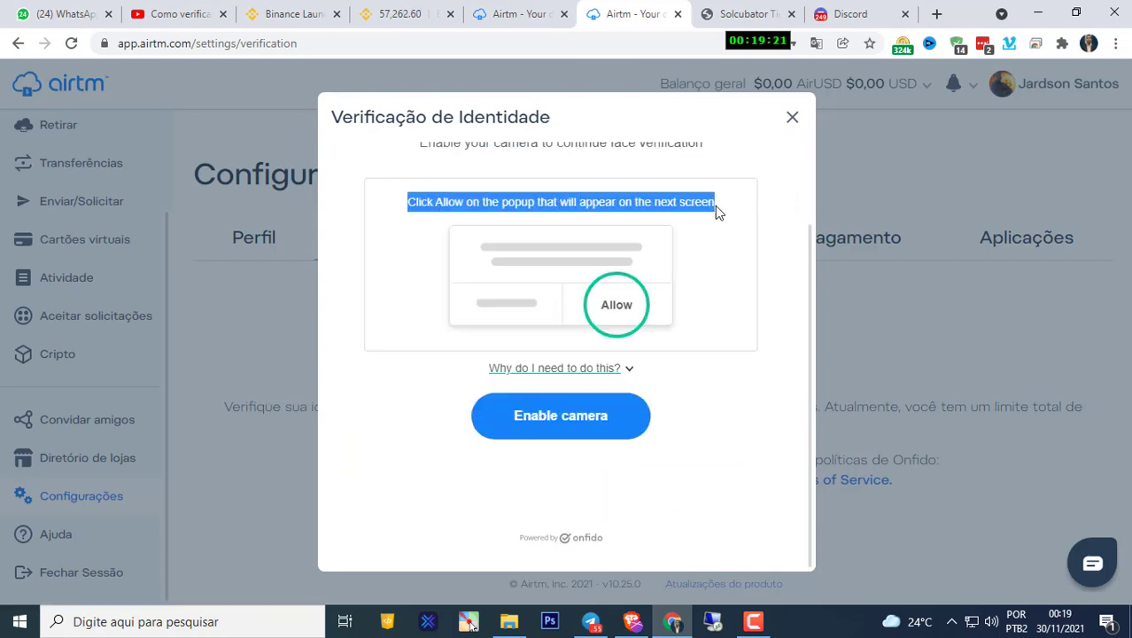
click(500, 201)
scroll(562, 232, up, 1)
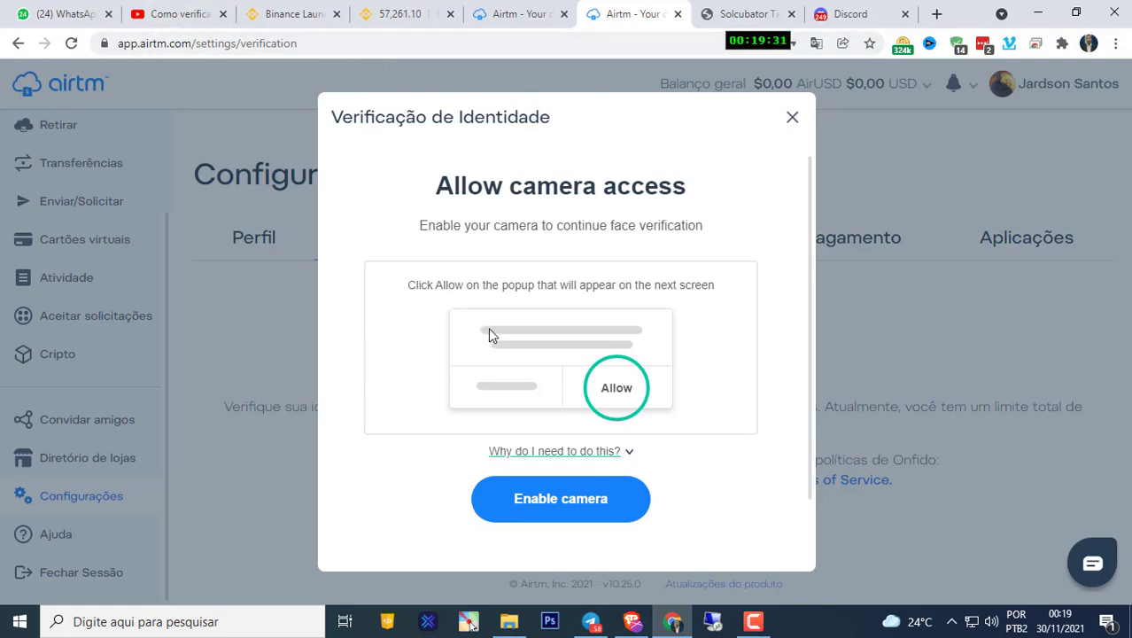
click(559, 505)
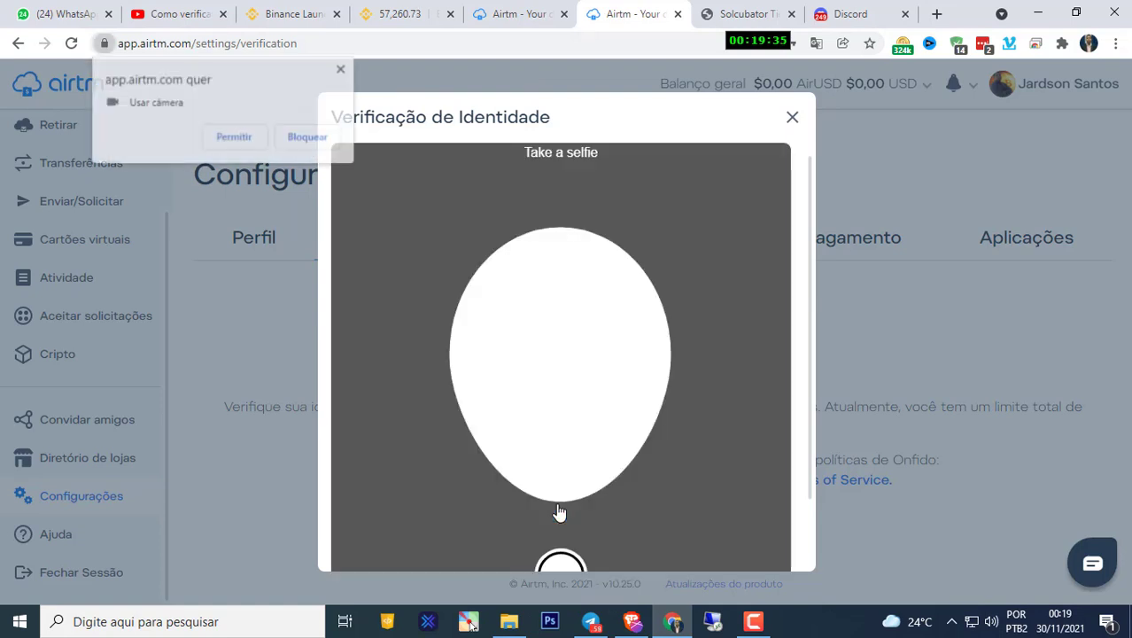
click(237, 137)
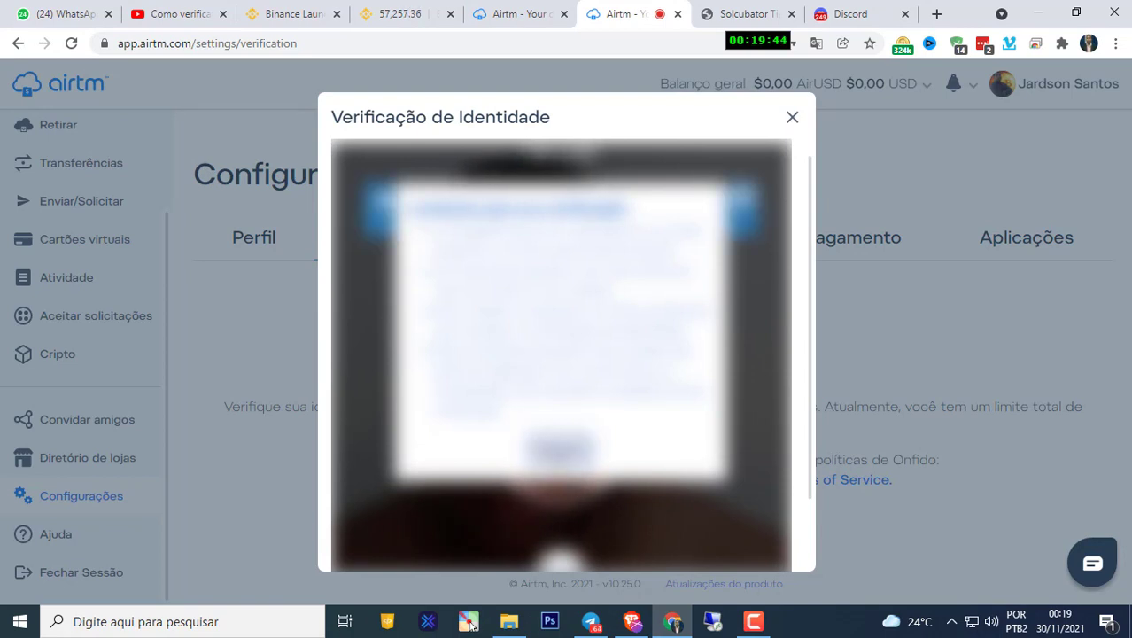
scroll(808, 321, down, 2)
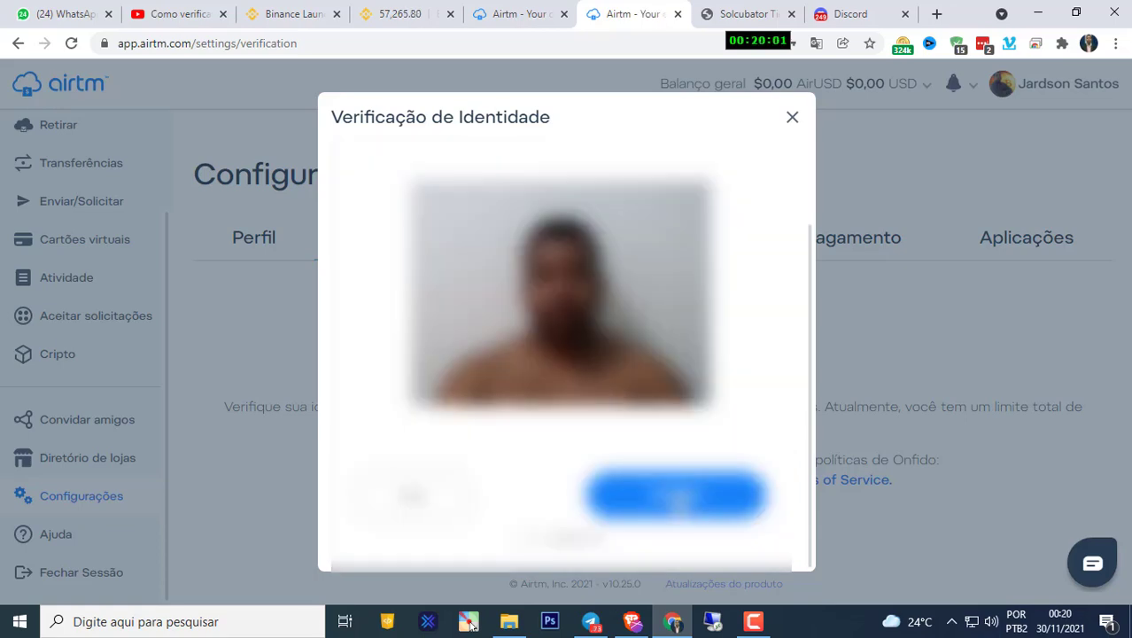
click(678, 496)
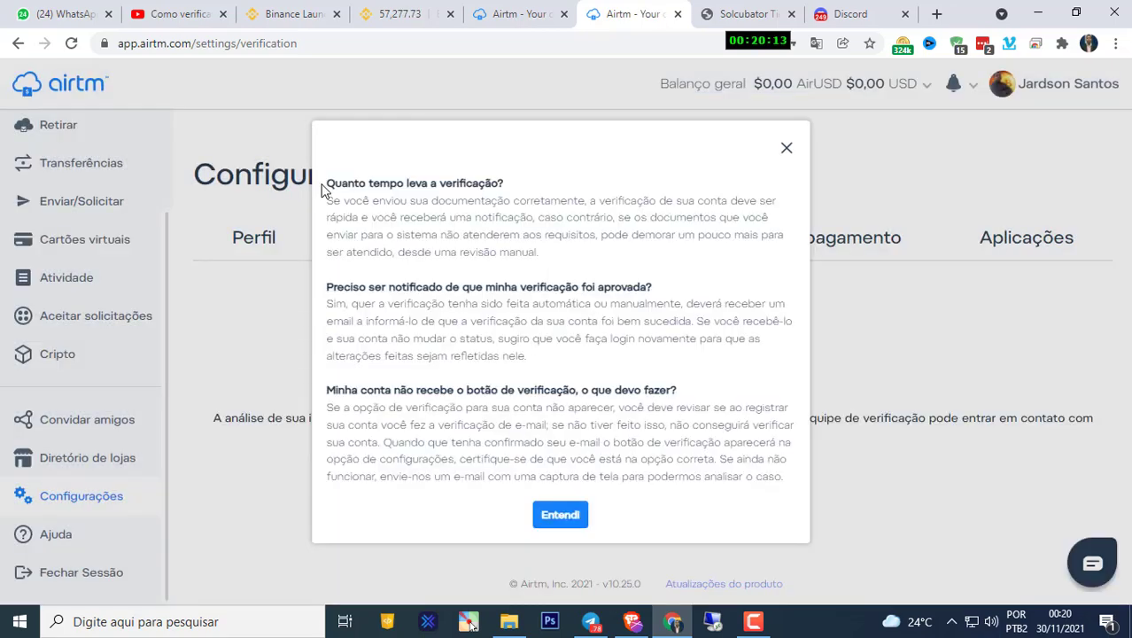
Read the notice about verification time, approval notification and a missing verification button, acknowledge it and check the account's review status.
drag(324, 186, 505, 186)
drag(326, 205, 551, 264)
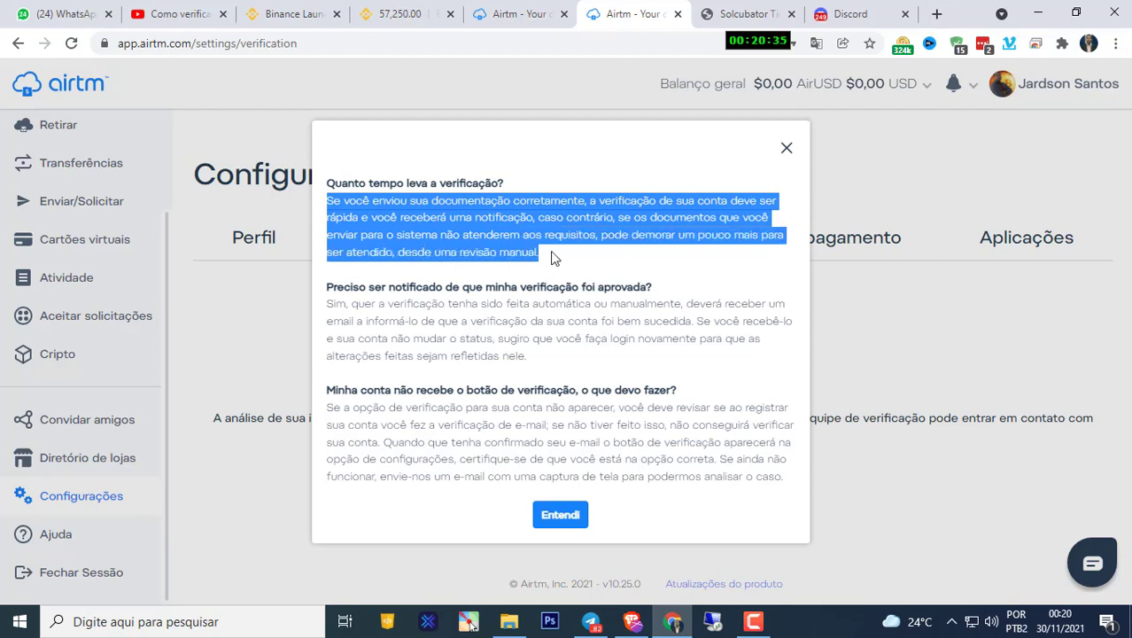
drag(328, 286, 653, 292)
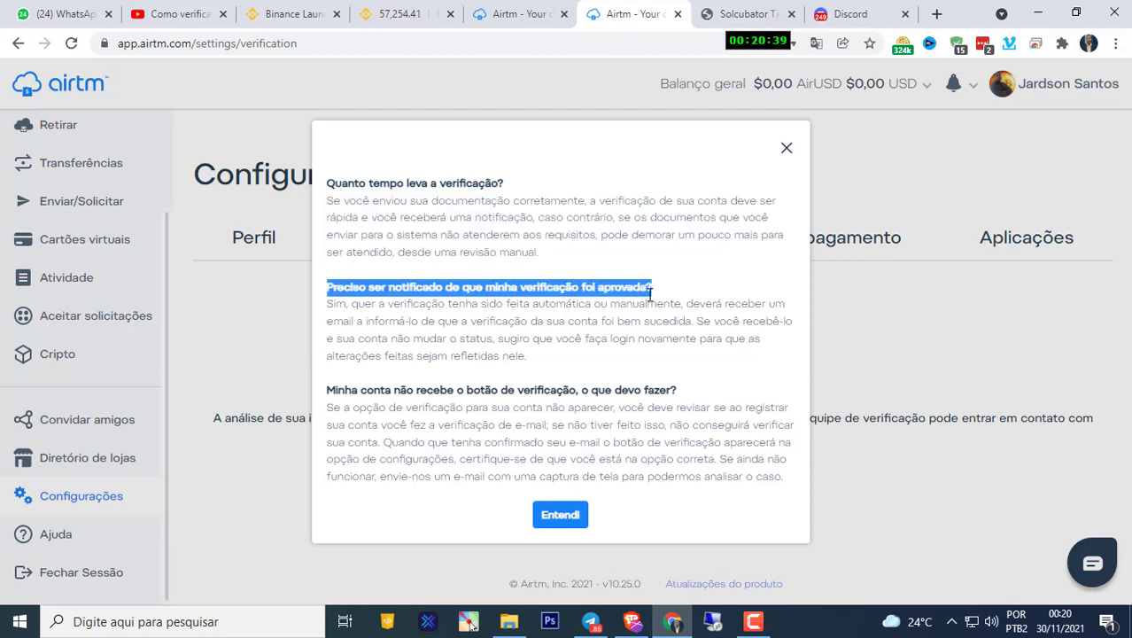
click(359, 292)
drag(352, 304, 697, 328)
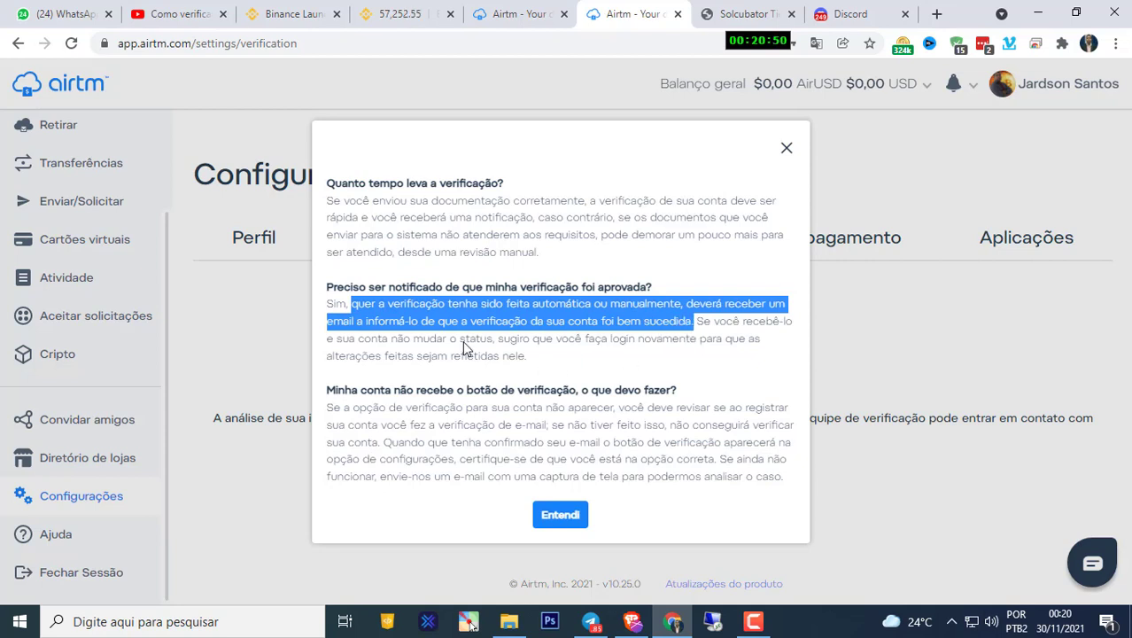
drag(326, 392, 687, 395)
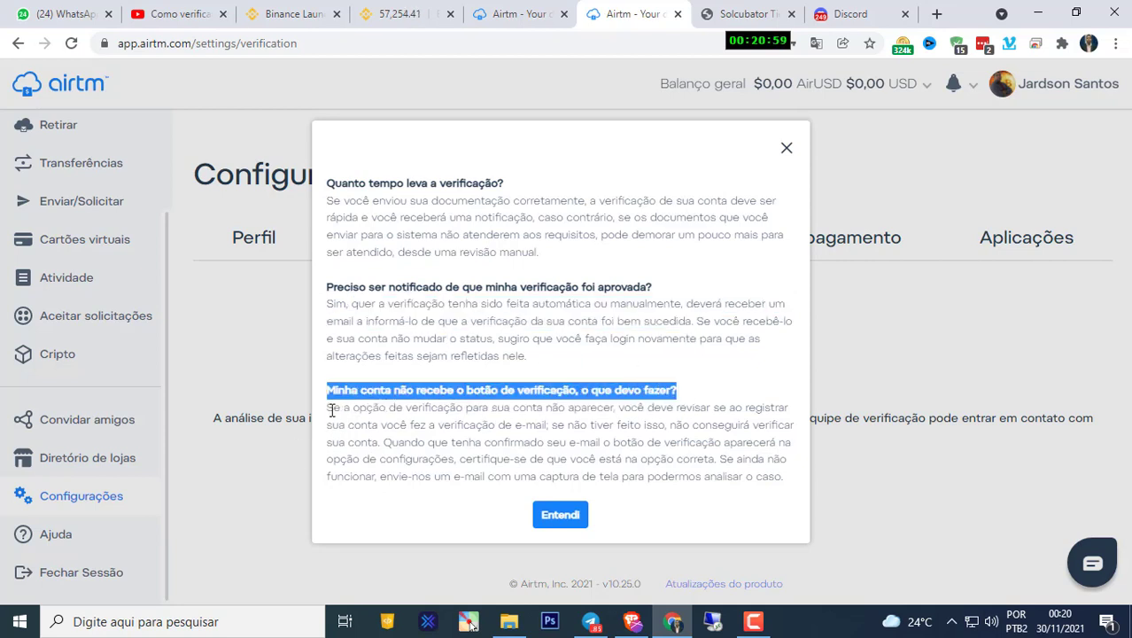
drag(327, 410, 562, 430)
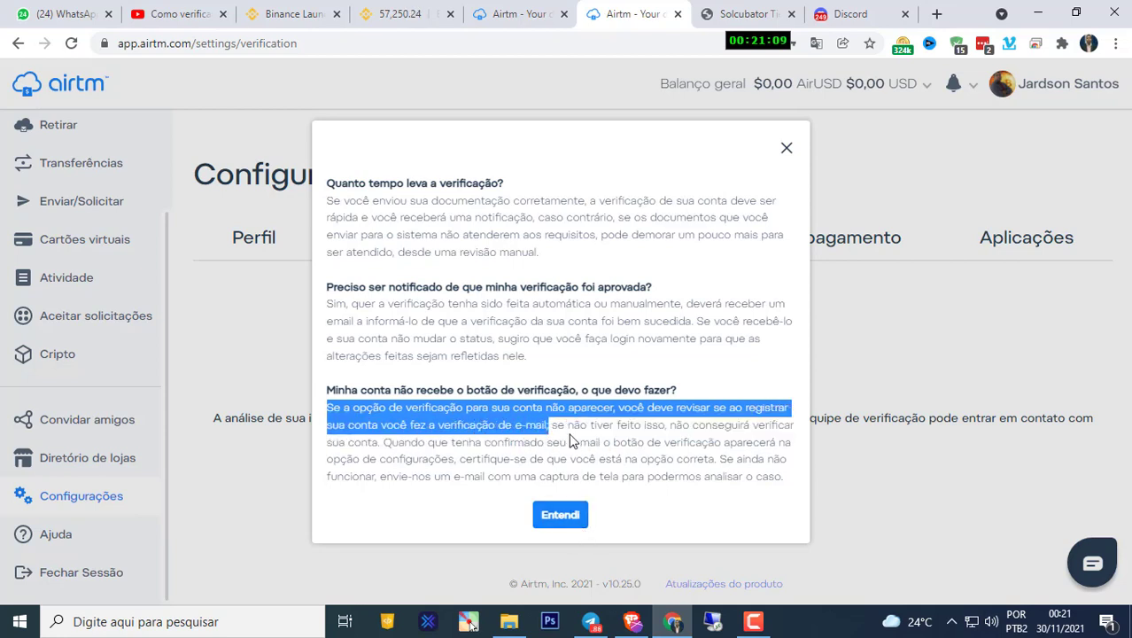
click(572, 441)
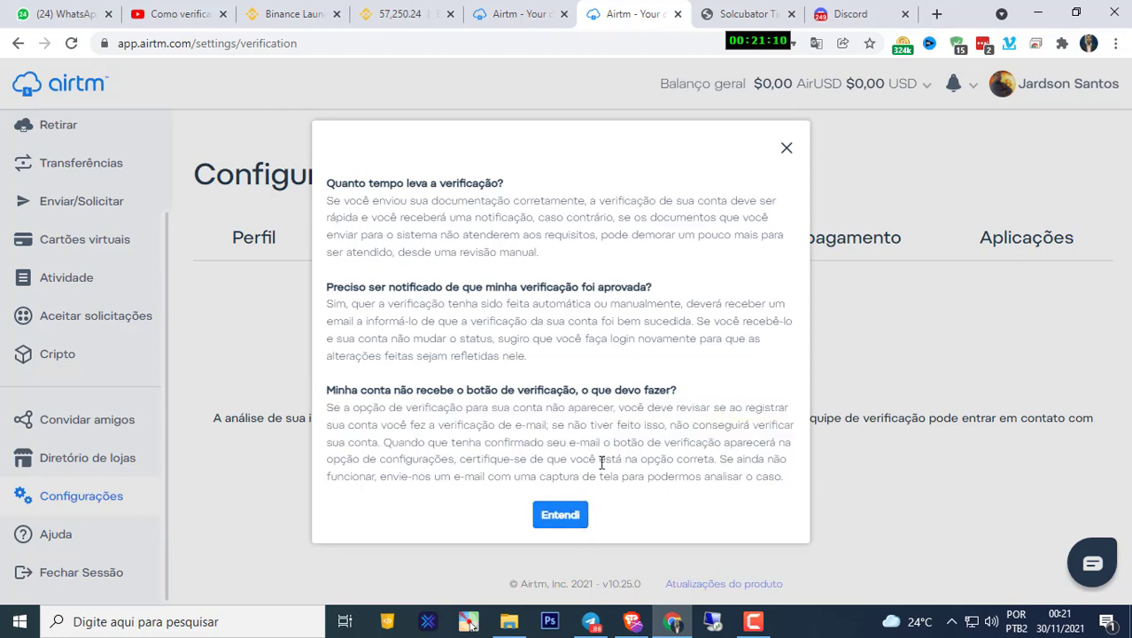
click(549, 511)
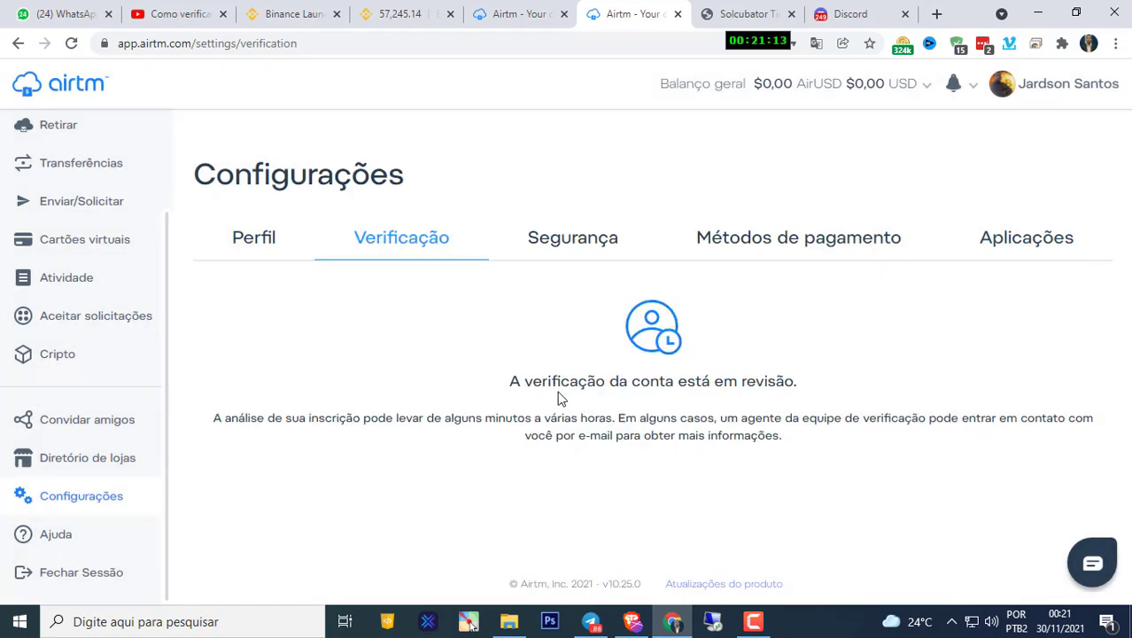
drag(510, 389, 784, 447)
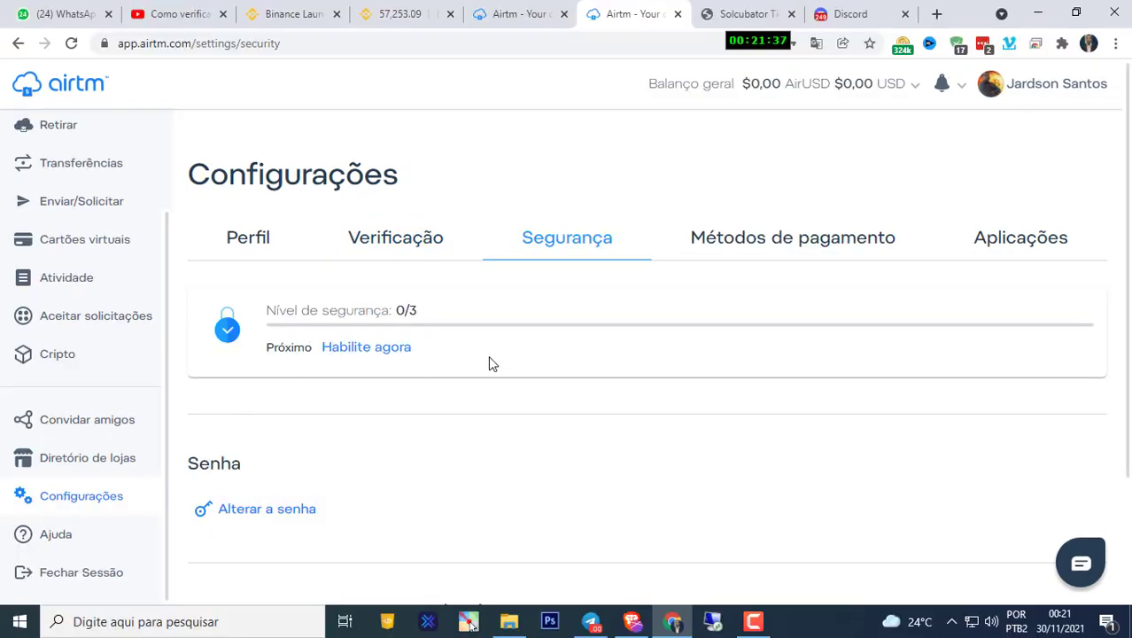
Review the password and two-factor authentication options in the Segurança settings and look at the Métodos de pagamento section.
scroll(319, 400, down, 1)
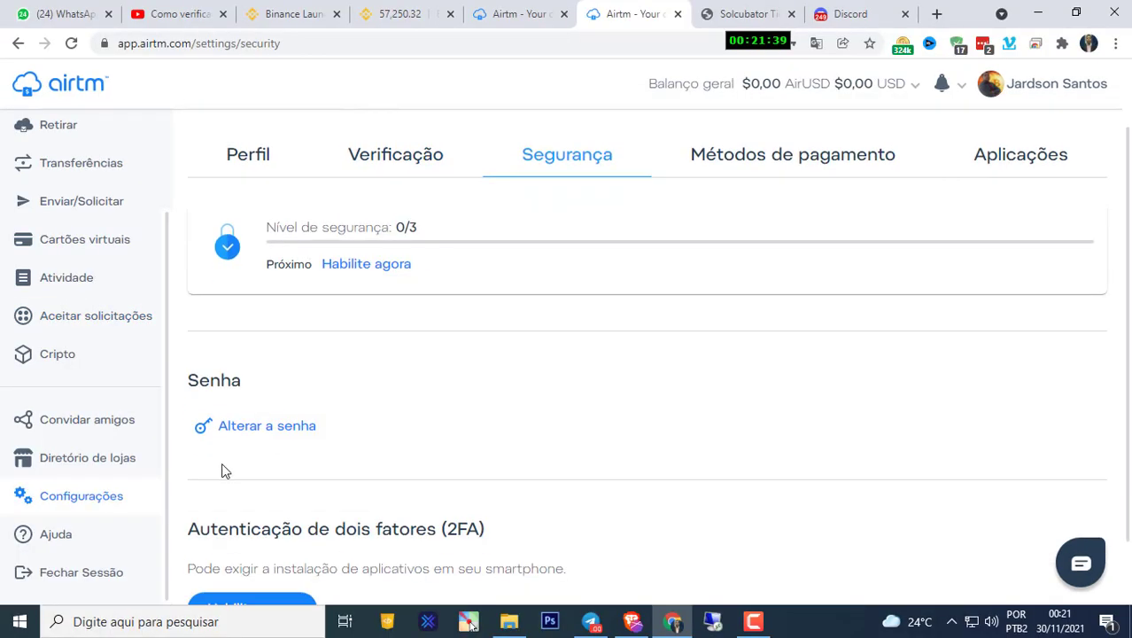
scroll(257, 430, down, 1)
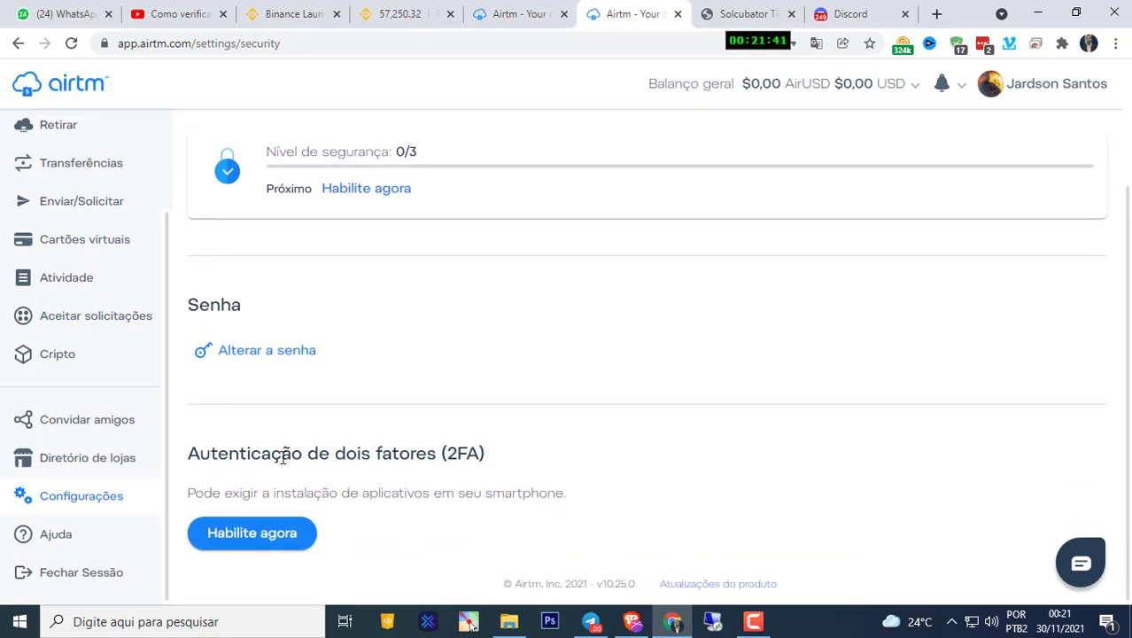
scroll(487, 486, up, 2)
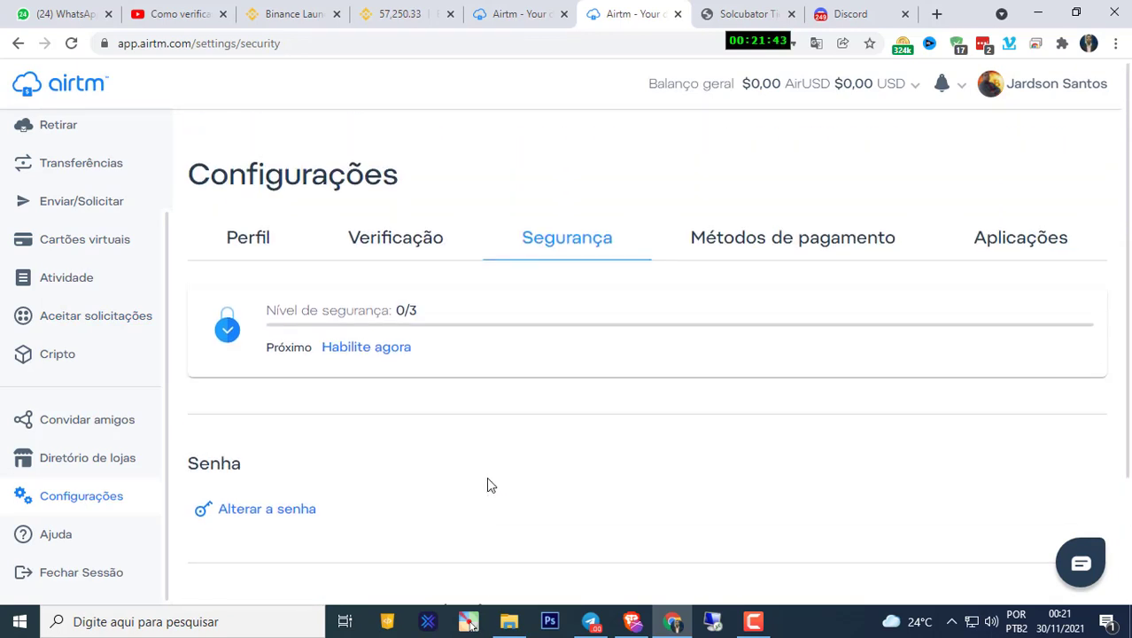
click(776, 238)
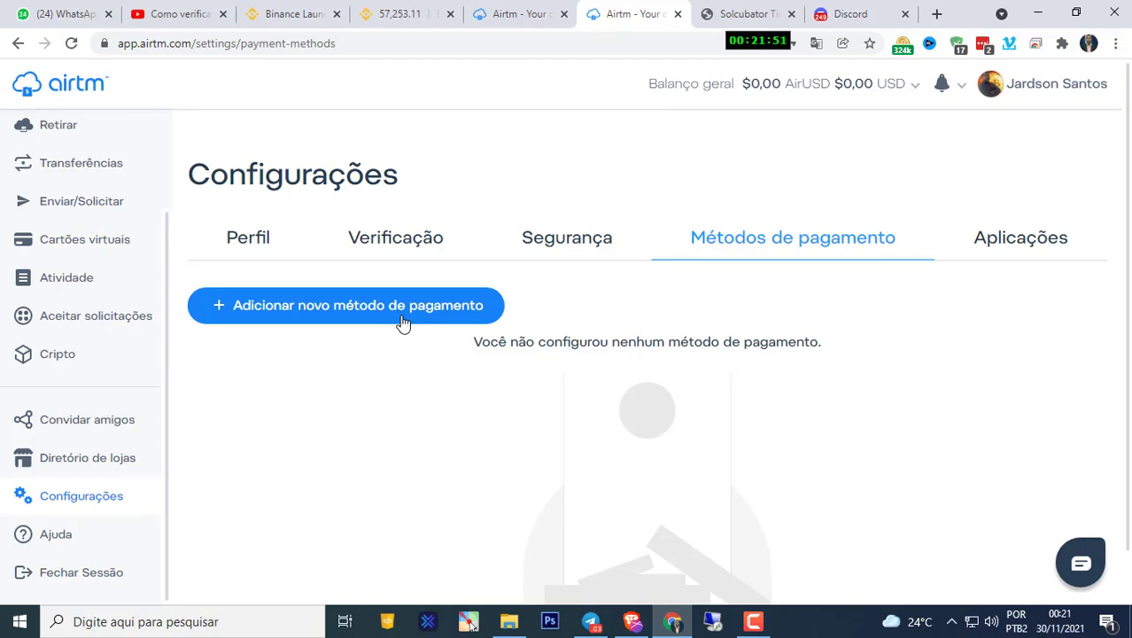
Read about the Airtm app and the payment API requirements in the Aplicações section, and return to the Verificação section.
click(1014, 247)
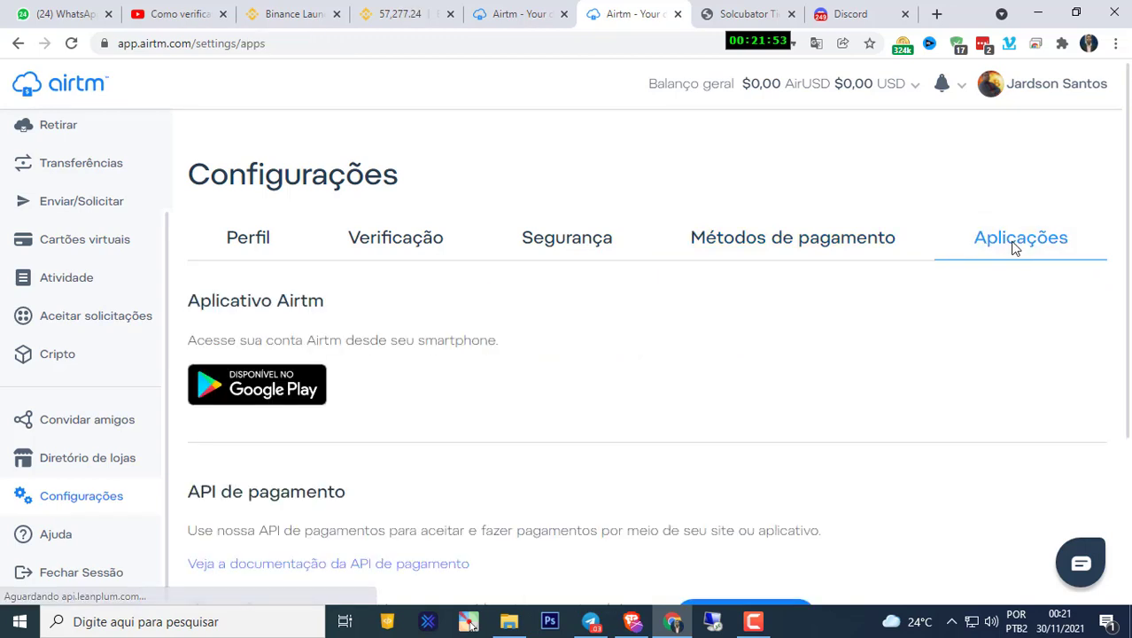
drag(194, 307, 377, 316)
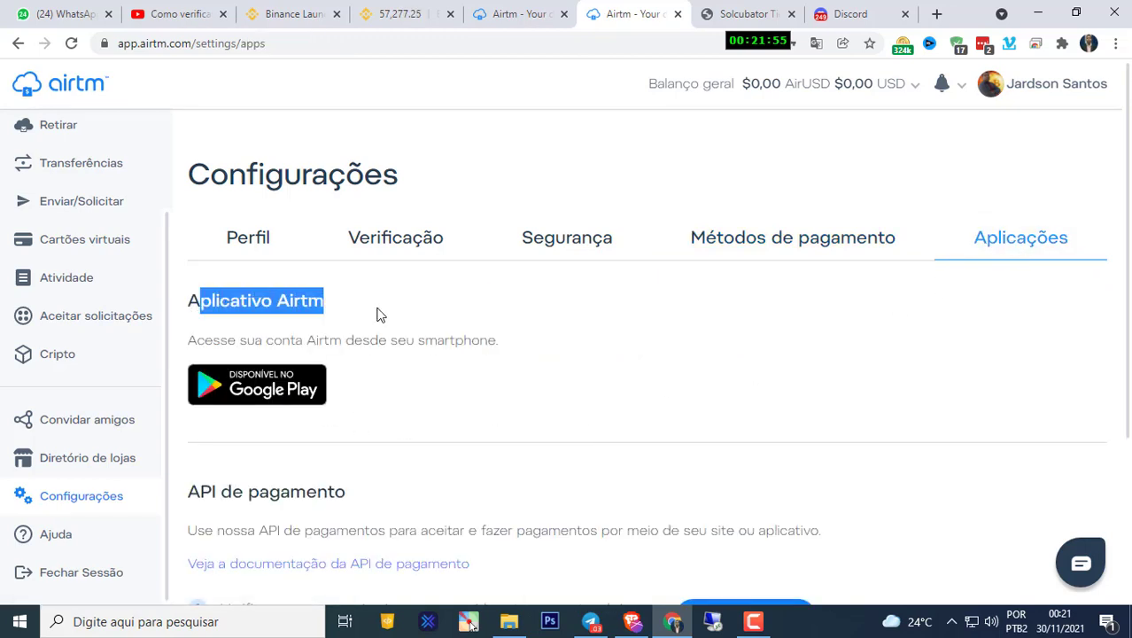
click(422, 363)
scroll(353, 391, down, 2)
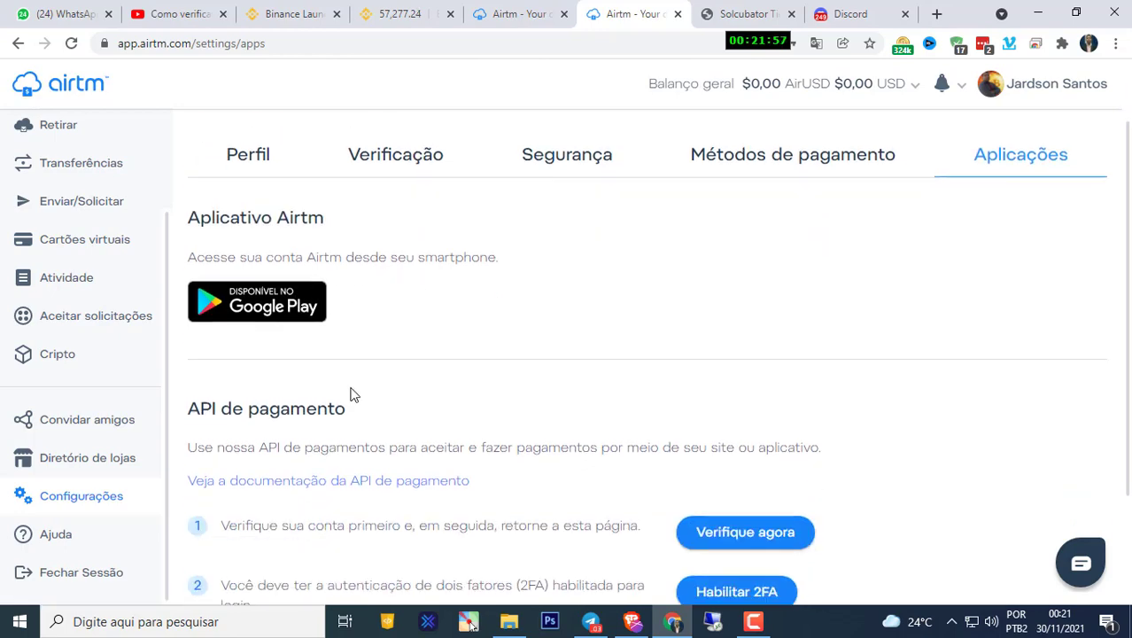
scroll(350, 362, down, 1)
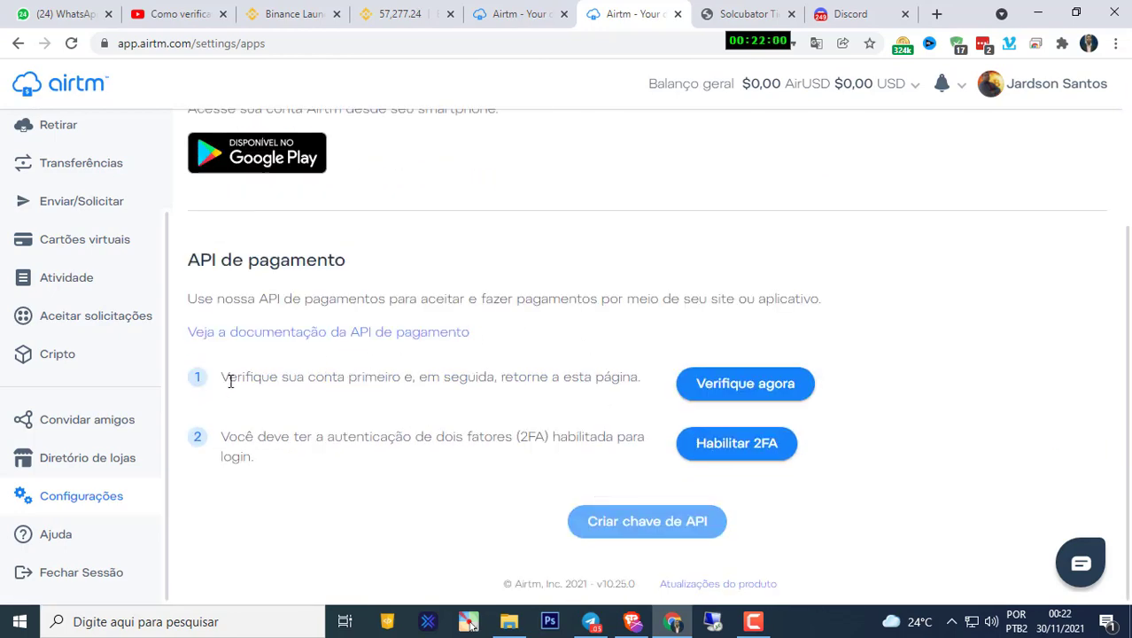
drag(230, 381, 656, 381)
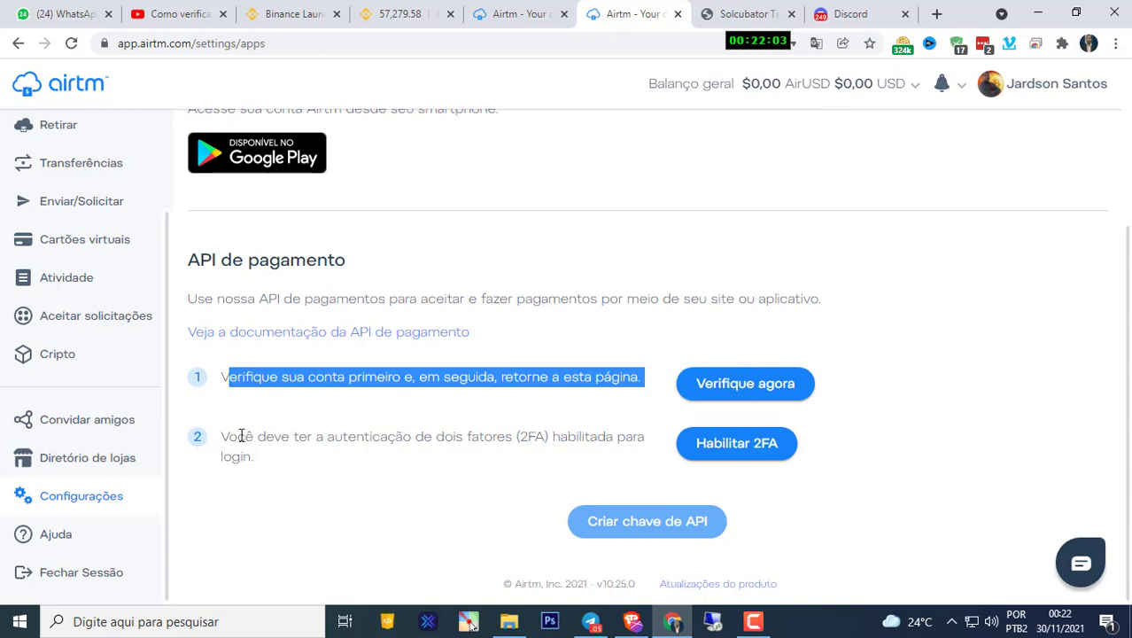
scroll(478, 439, up, 3)
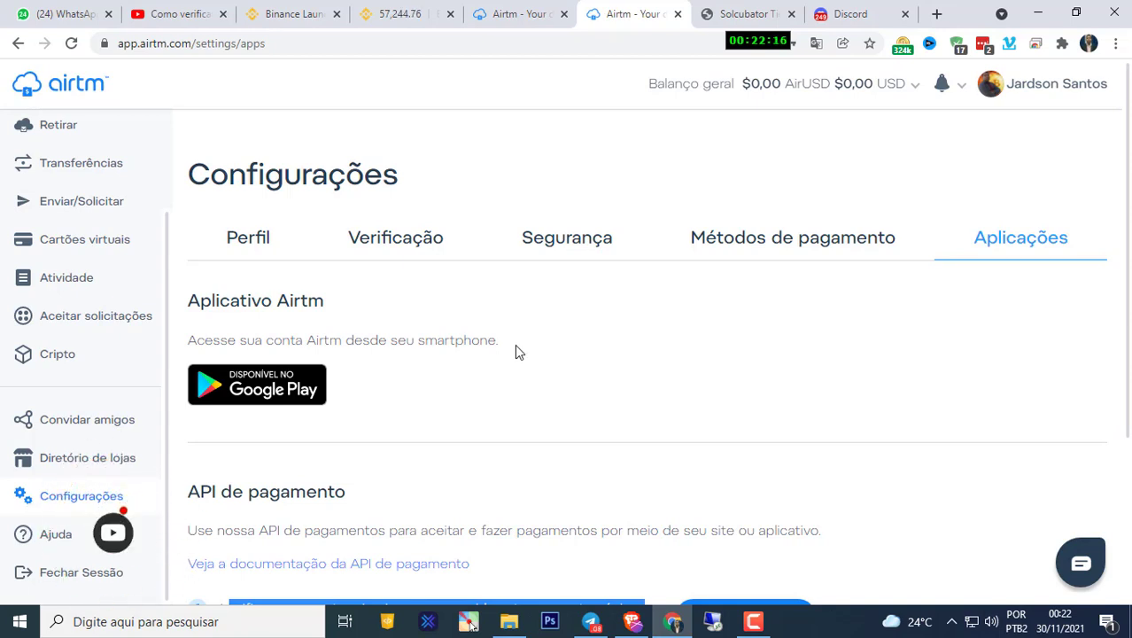
click(410, 243)
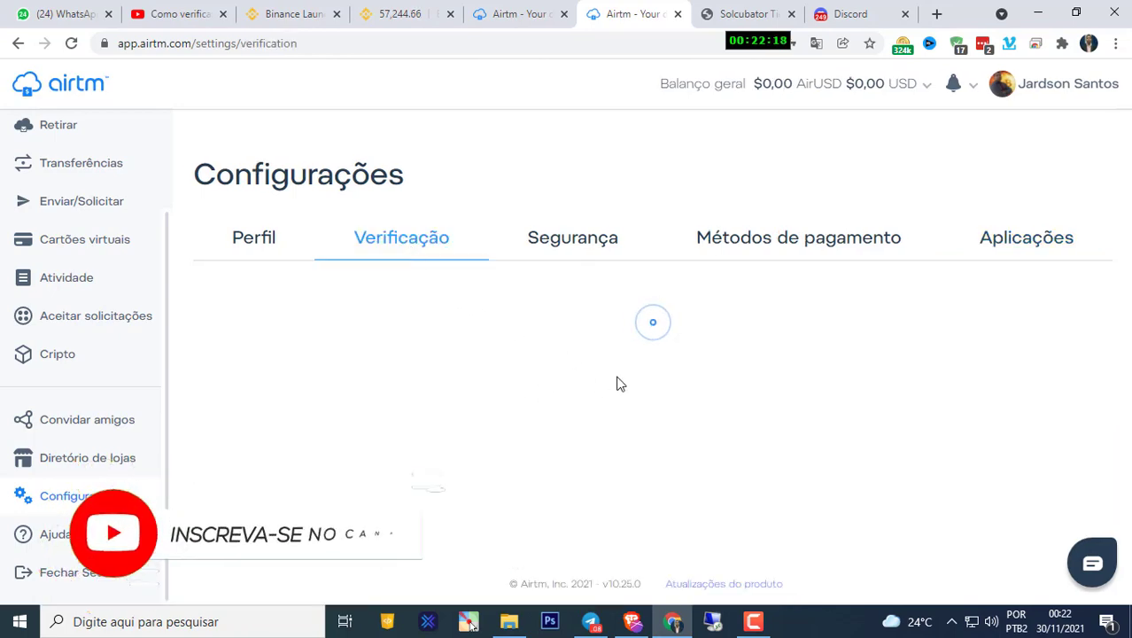